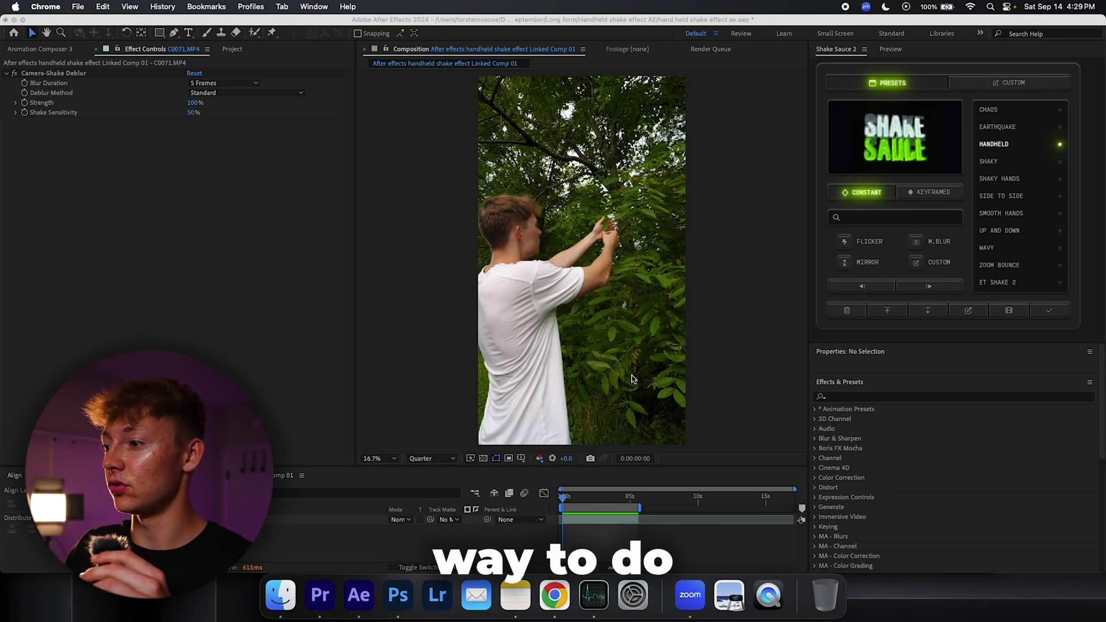
# Apply Shake Sauce 2's Handheld preset with Constant shake, motion blur and mirrored edges.
pyautogui.click(810, 176)
pyautogui.moveTo(810, 176)
pyautogui.mouseDown()
pyautogui.moveTo(767, 177)
pyautogui.moveTo(835, 182)
pyautogui.moveTo(824, 184)
pyautogui.mouseUp()
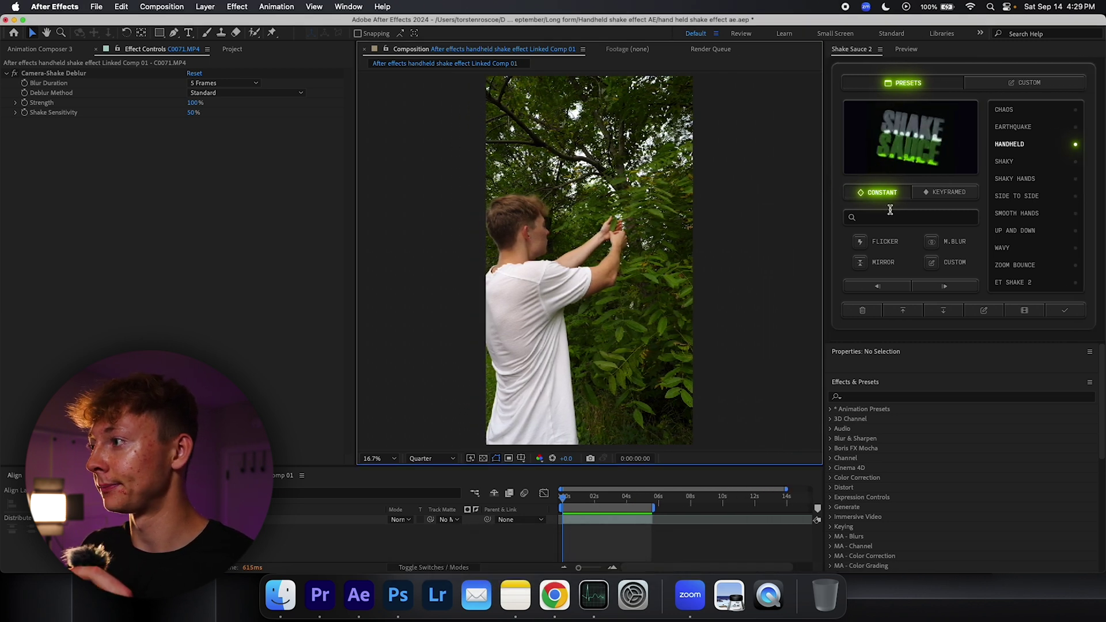
pyautogui.click(879, 196)
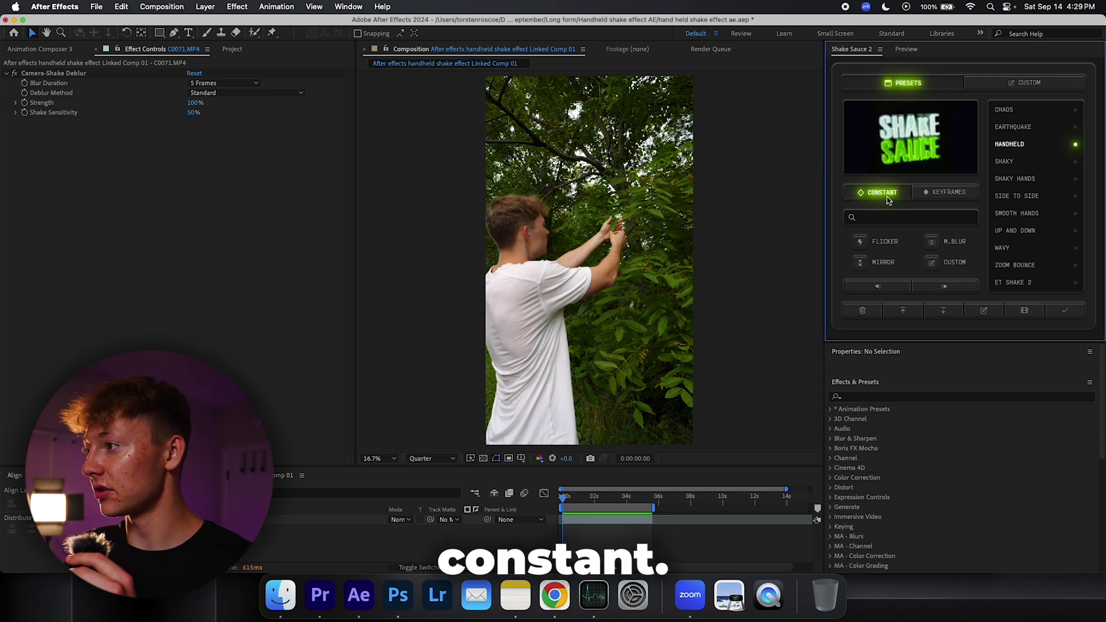
pyautogui.click(939, 246)
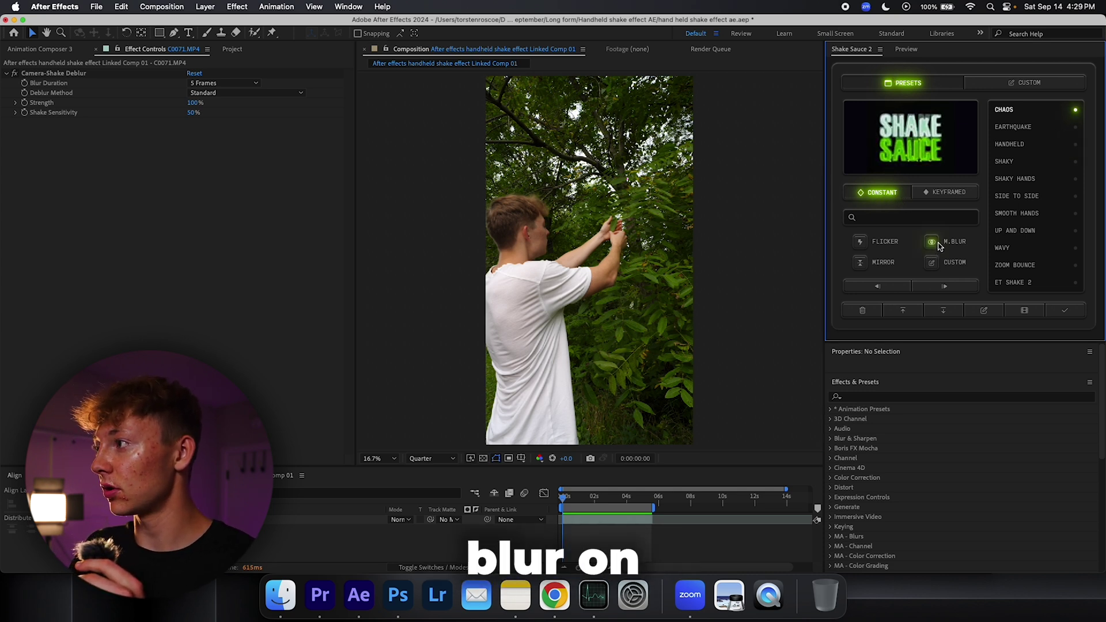
pyautogui.click(862, 261)
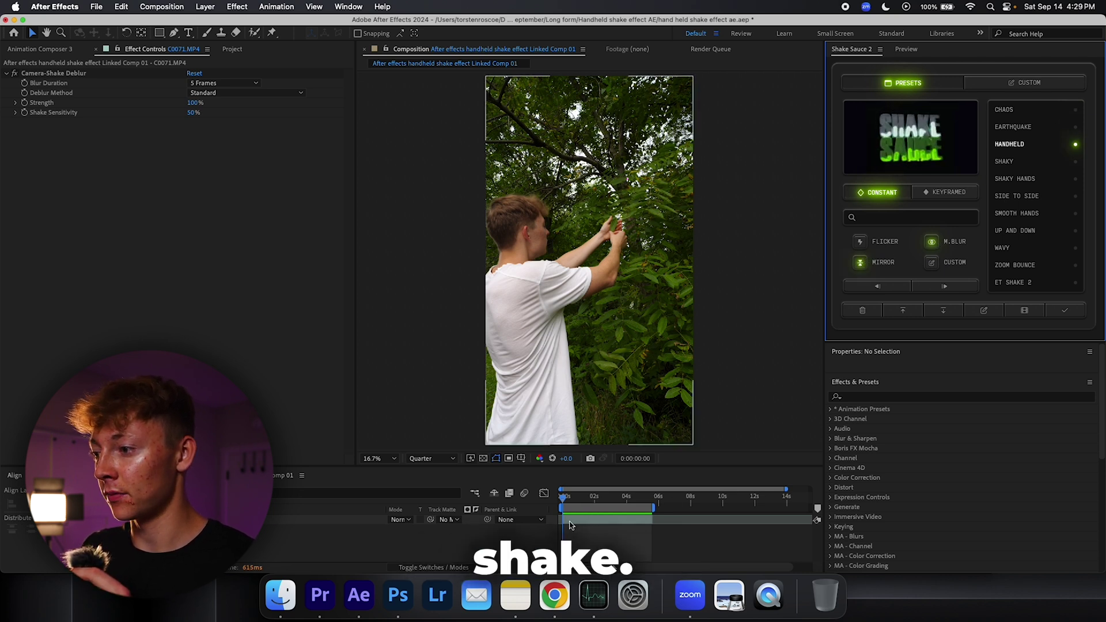
pyautogui.click(927, 242)
pyautogui.click(1072, 316)
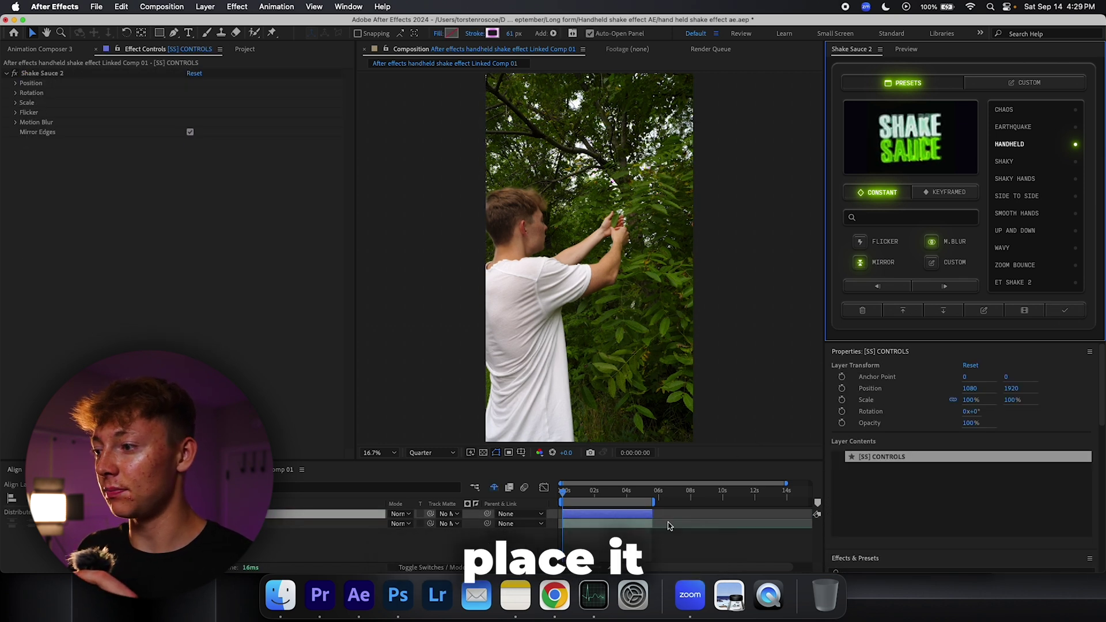
# Play the clip to preview the shake and show Position amplitude 7.0 and frequency 2.5.
pyautogui.click(636, 547)
pyautogui.press('space')
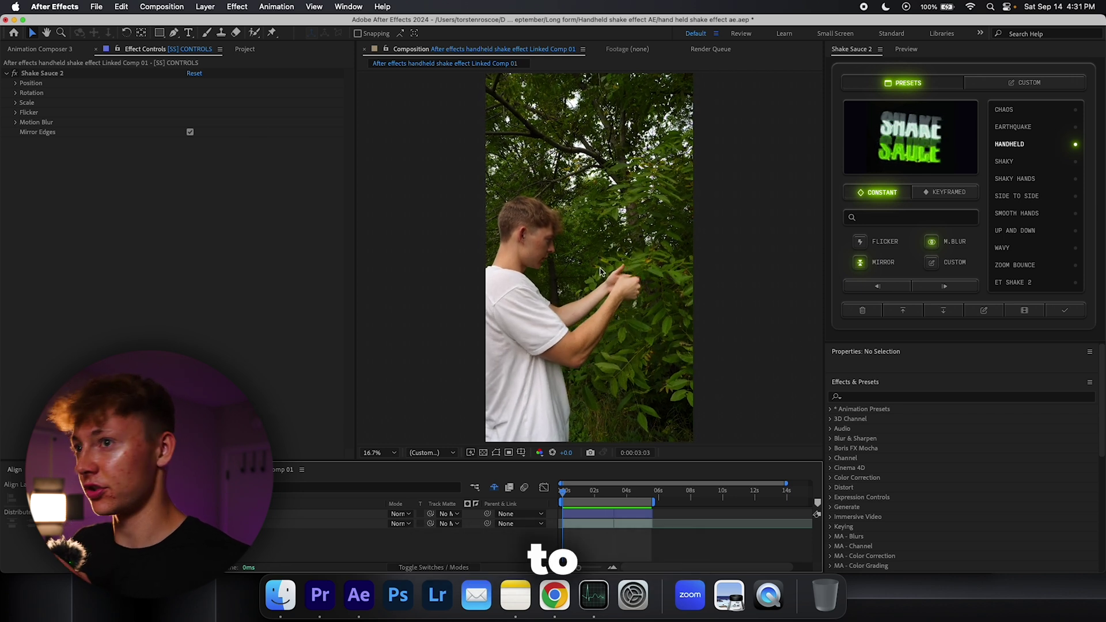
pyautogui.click(7, 75)
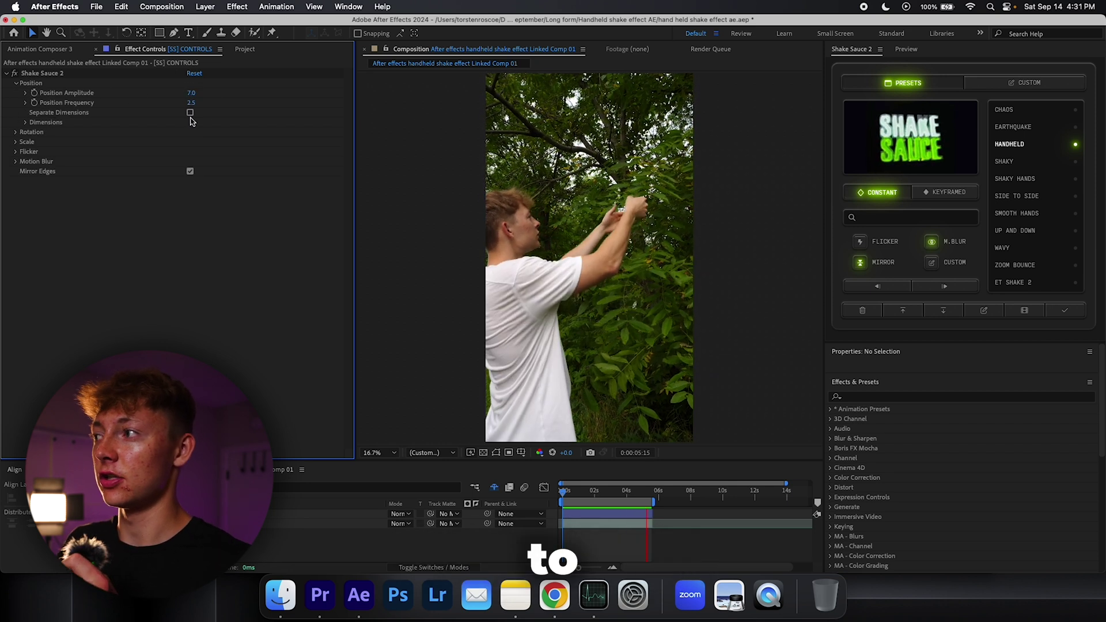
# Change Position Amplitude to 12.0 and Position Frequency to 7.5, then stop the preview.
pyautogui.click(193, 94)
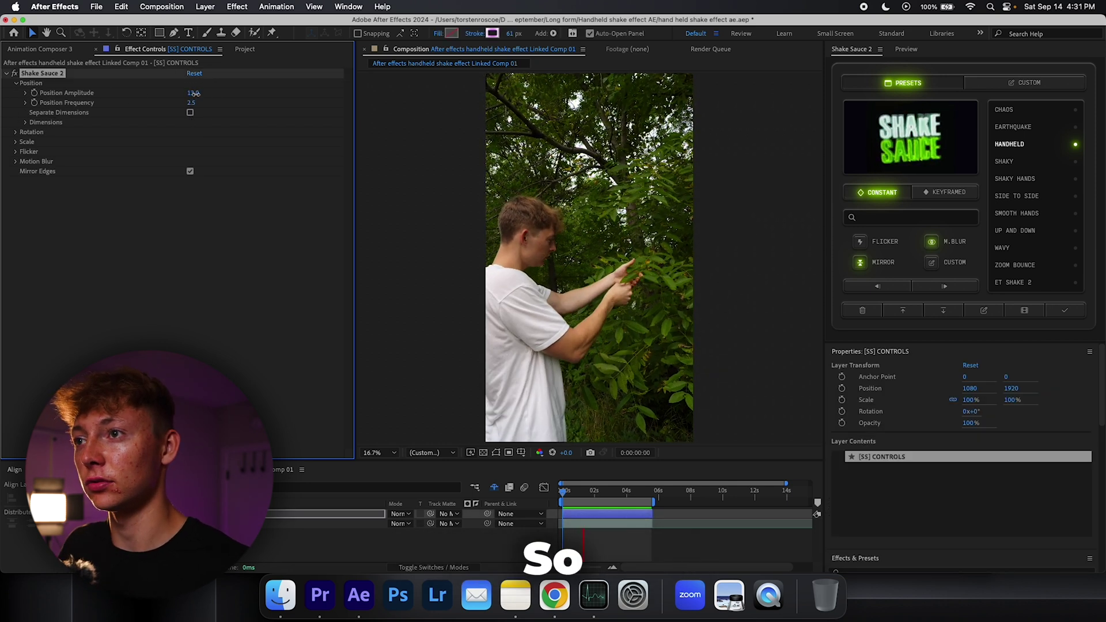
pyautogui.moveTo(192, 93); pyautogui.dragTo(193, 105)
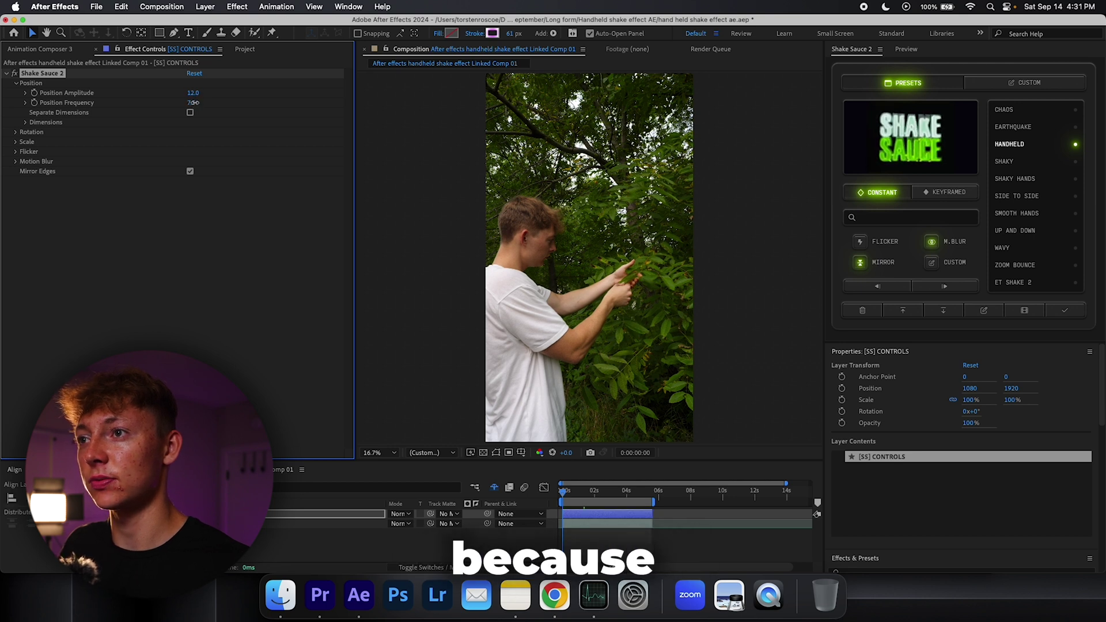
pyautogui.click(226, 218)
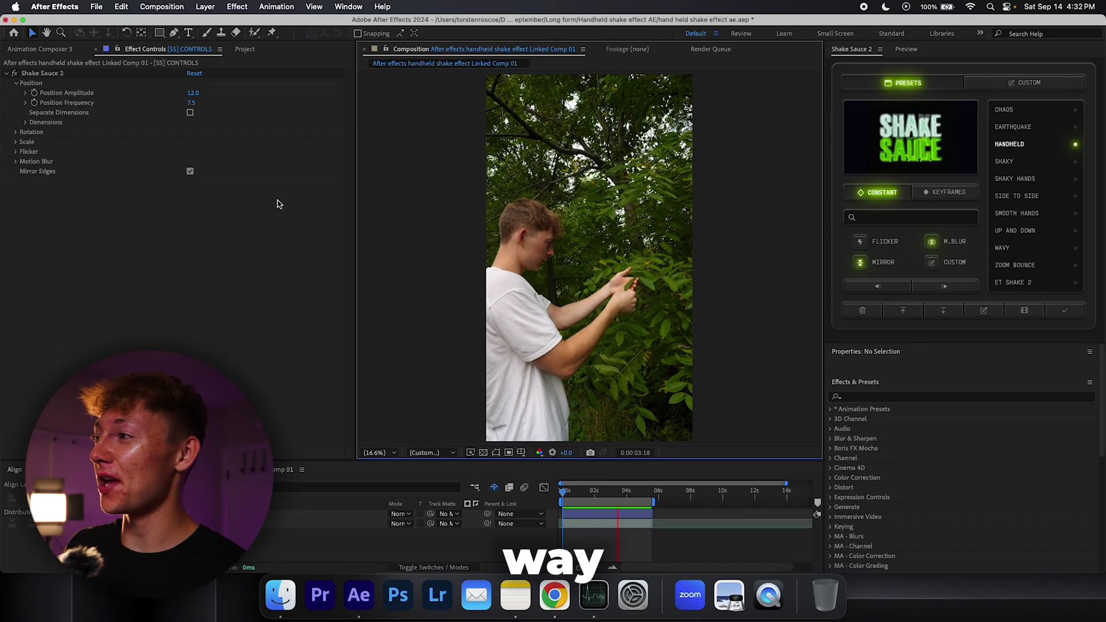
# Select the [SS] CONTROLS layer and delete it with the Shake Sauce trash button.
pyautogui.click(584, 433)
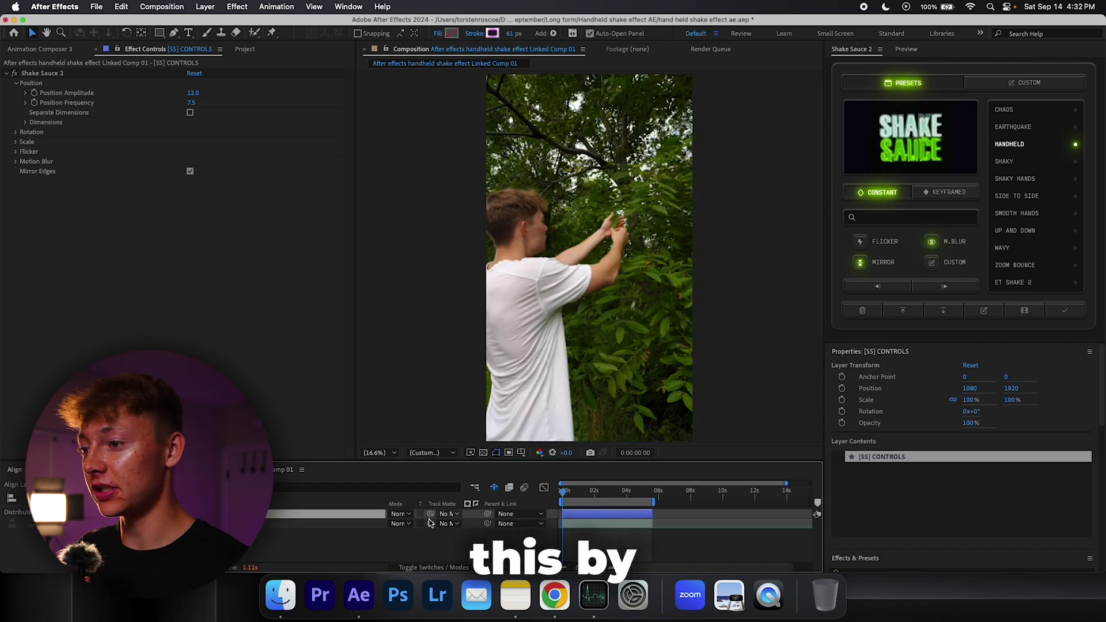
pyautogui.click(863, 311)
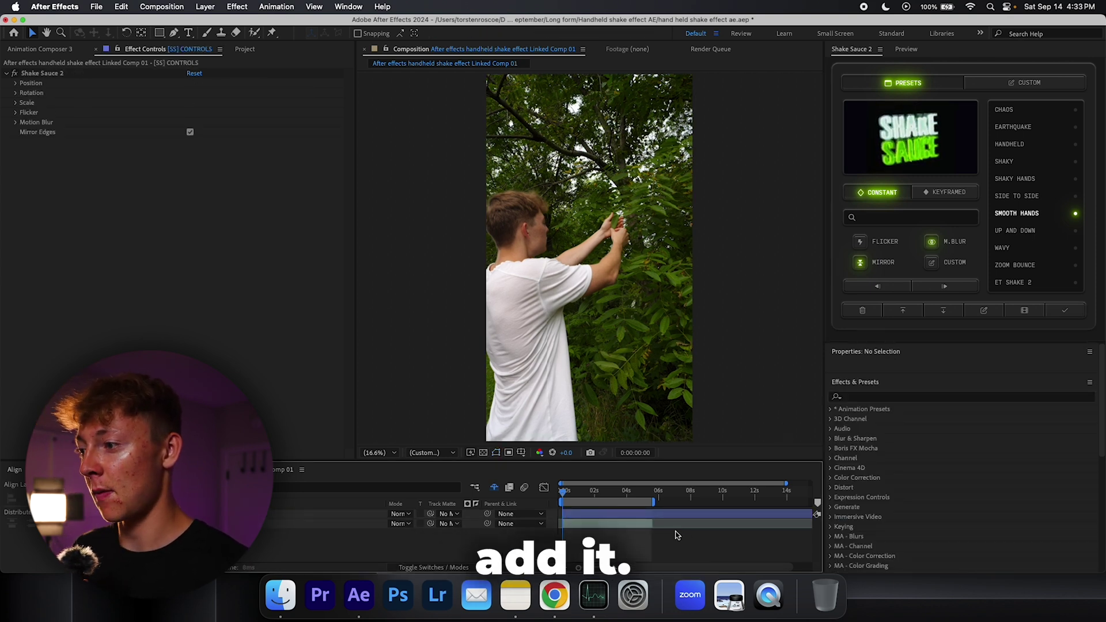
# Play back the clip to preview the Smooth Hands shake.
pyautogui.press('space')
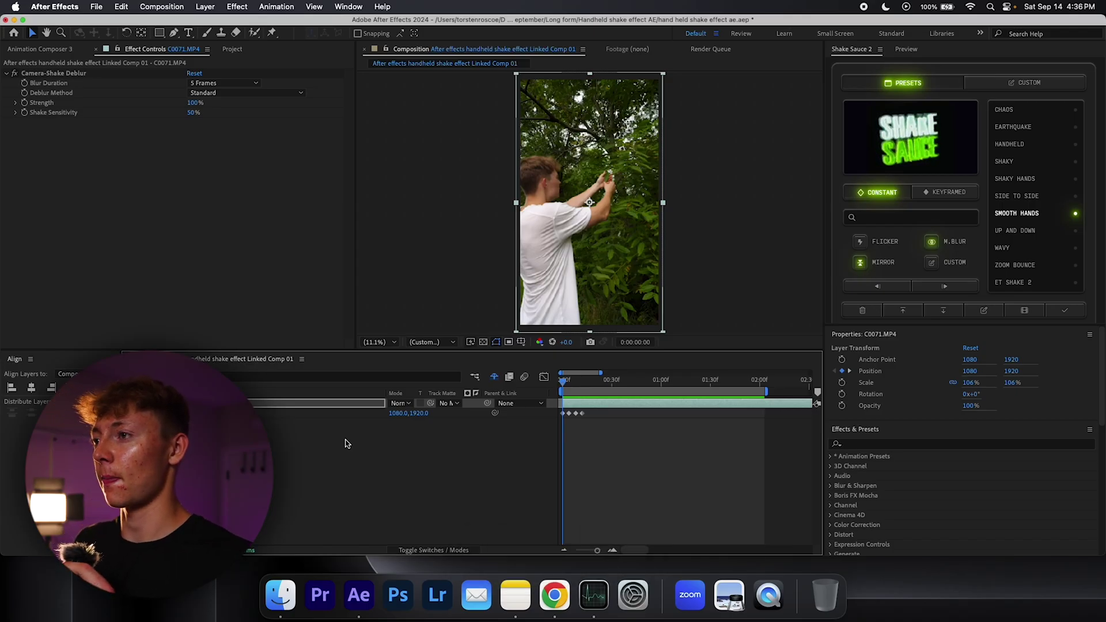
pyautogui.press('s')
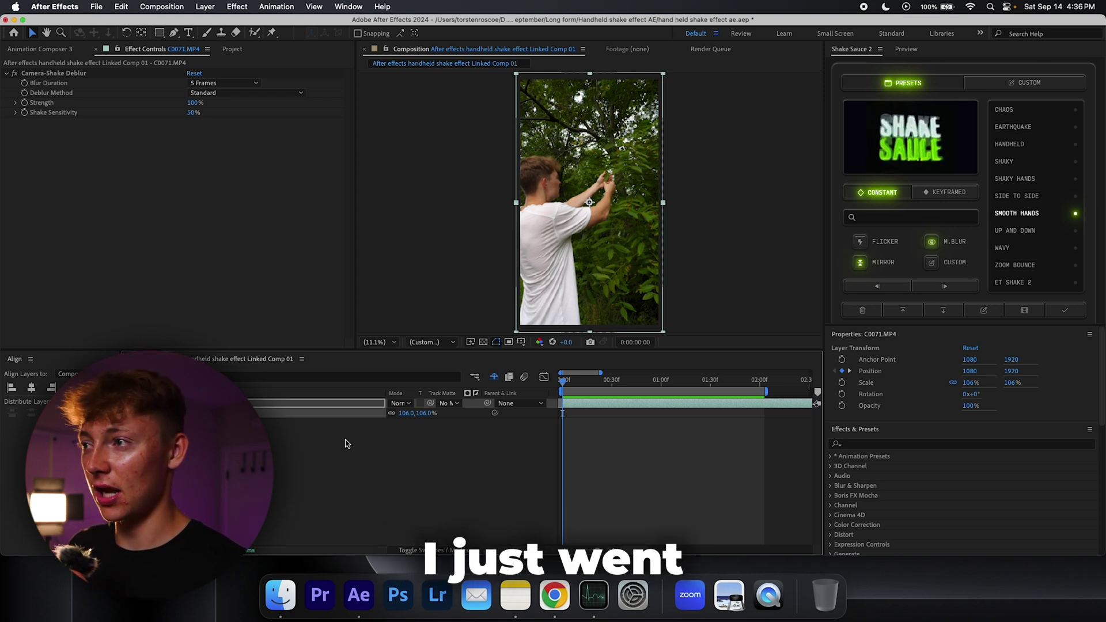
pyautogui.press('p')
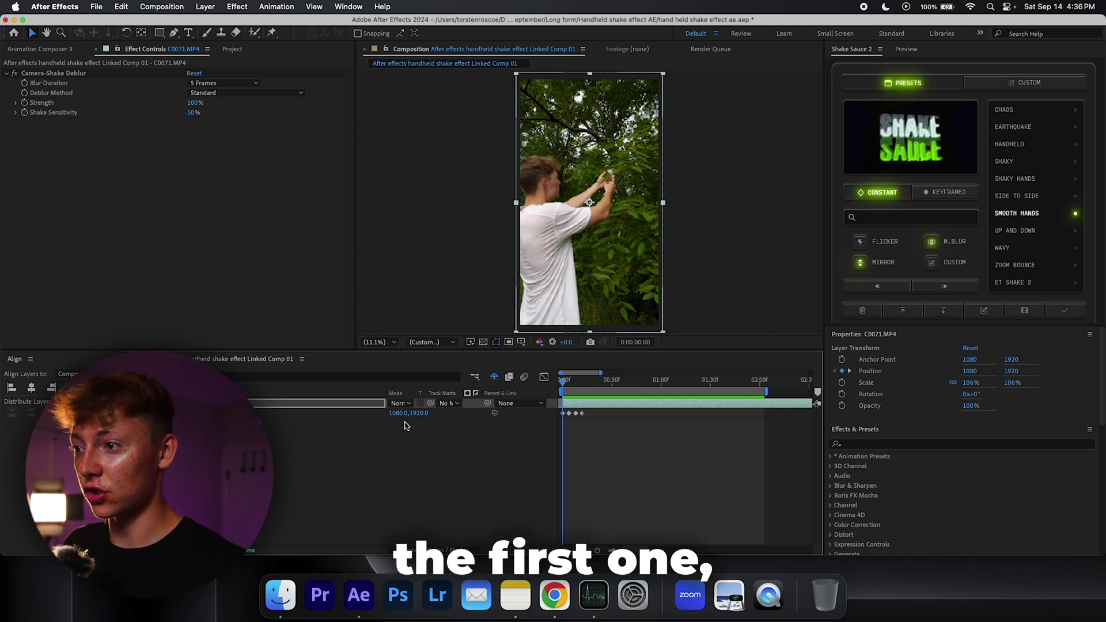
# Vary Position at each keyframe (1103,1936; 1053,1963; 1116,1881), then select all four keyframes.
pyautogui.moveTo(396, 413); pyautogui.dragTo(407, 413)
pyautogui.press('k')
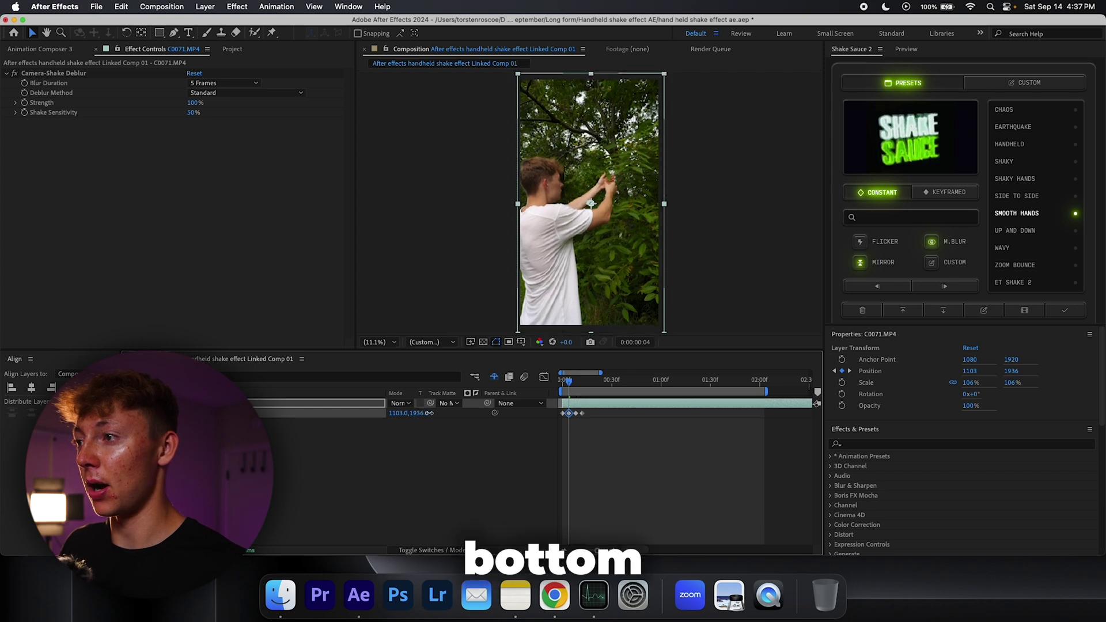
pyautogui.press('k')
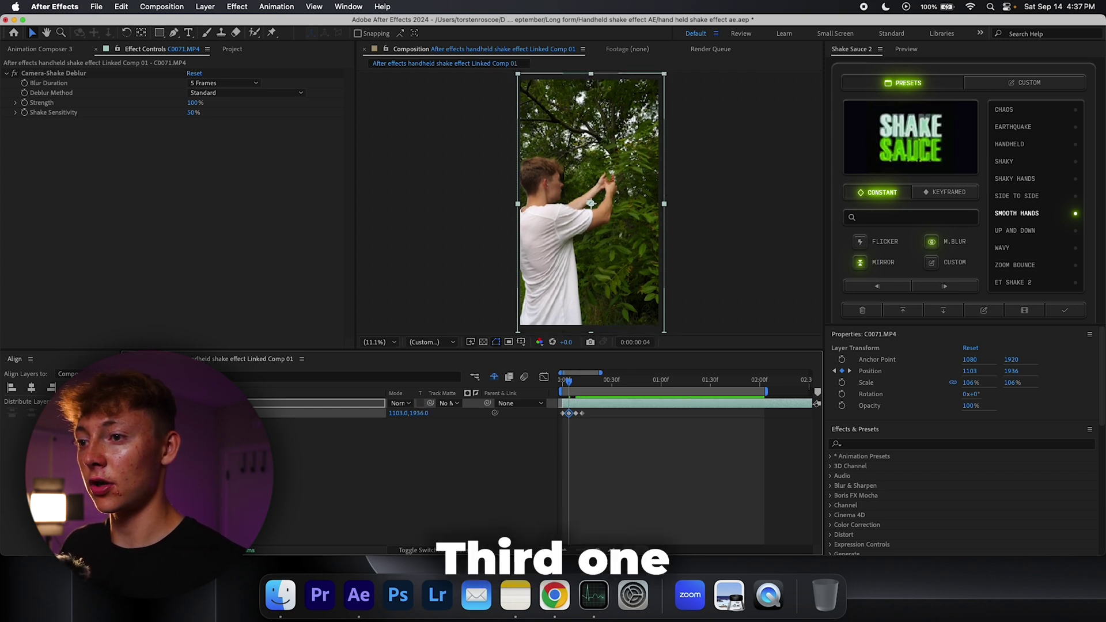
pyautogui.moveTo(403, 414); pyautogui.dragTo(443, 414)
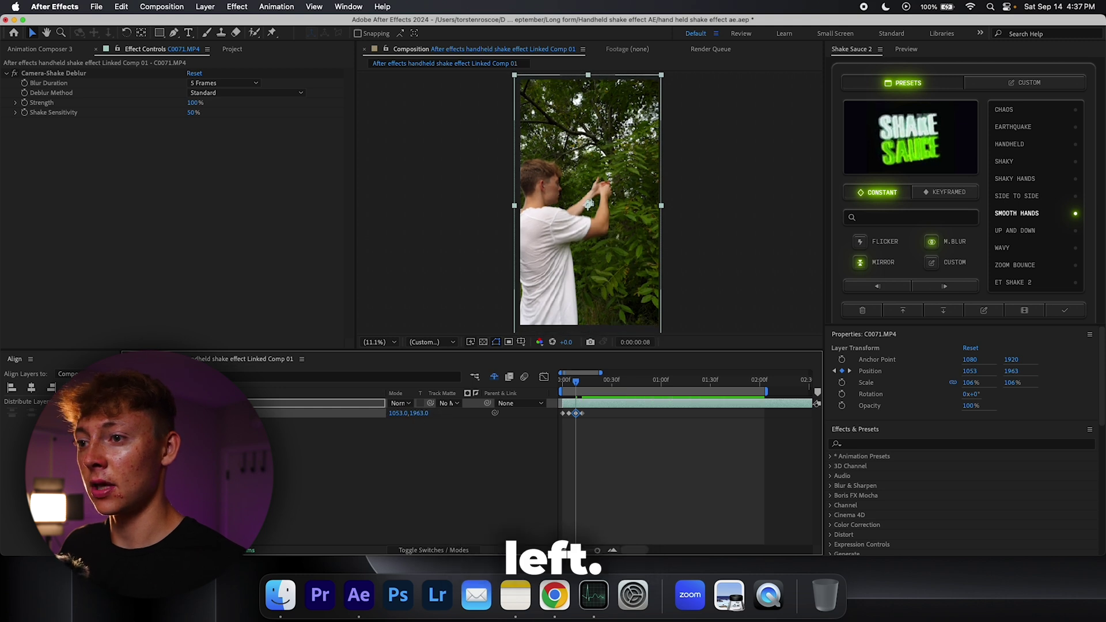
pyautogui.press('k')
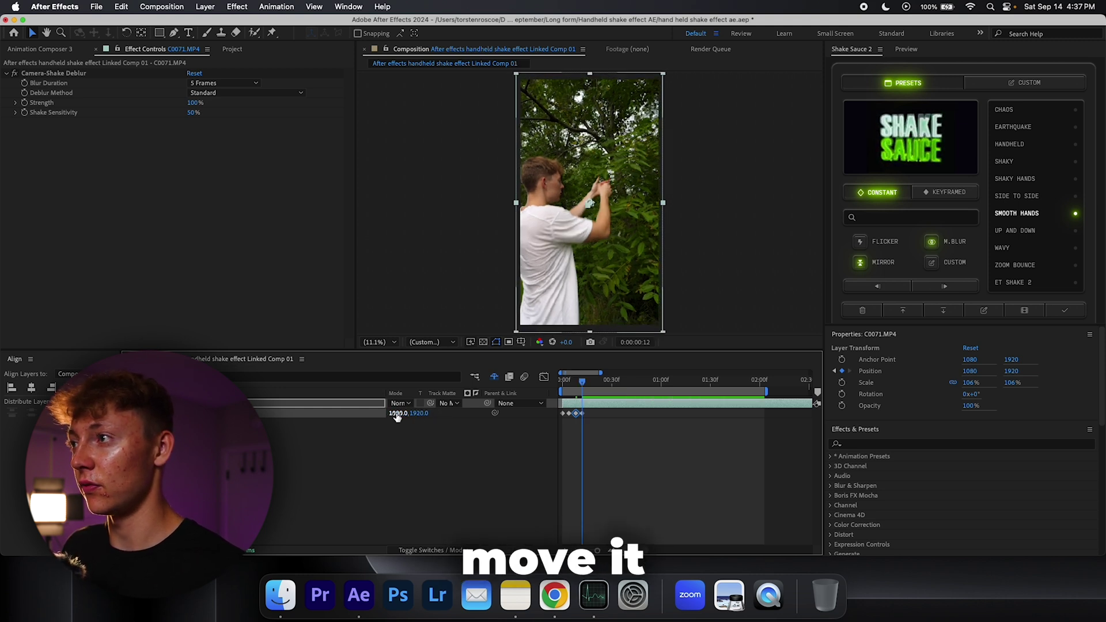
pyautogui.moveTo(397, 416)
pyautogui.mouseDown()
pyautogui.moveTo(418, 415)
pyautogui.moveTo(395, 417)
pyautogui.mouseUp()
pyautogui.press('Home')
pyautogui.moveTo(558, 427); pyautogui.dragTo(587, 417)
# Apply Easy Ease Out, then Easy Ease (F9), to the four position keyframes.
pyautogui.rightClick(586, 417)
pyautogui.moveTo(634, 561)
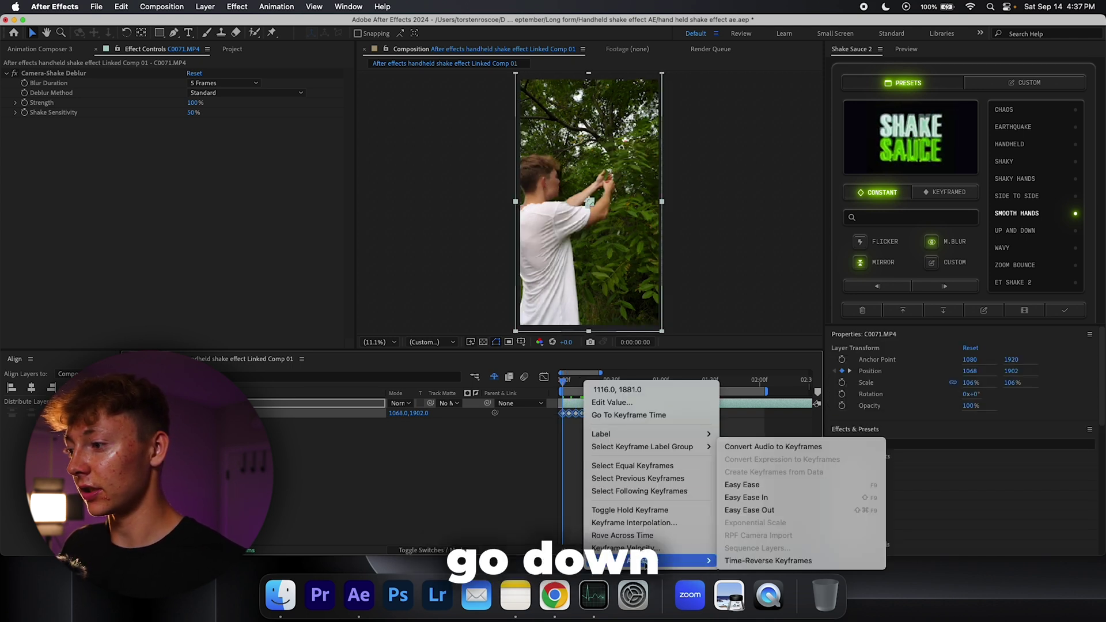
pyautogui.click(794, 512)
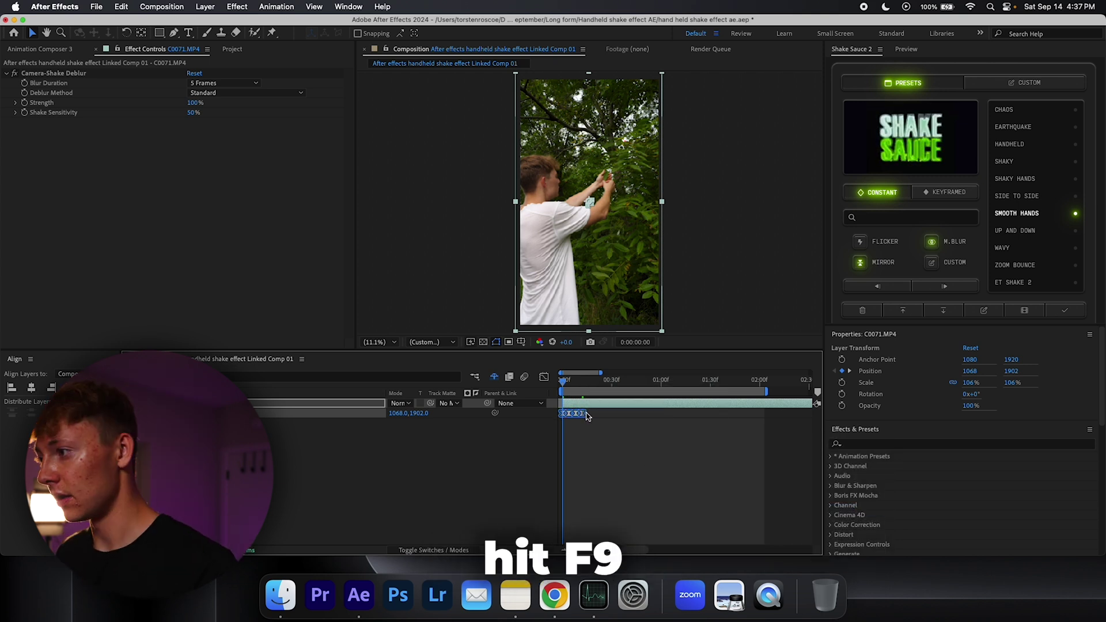
pyautogui.press('F9')
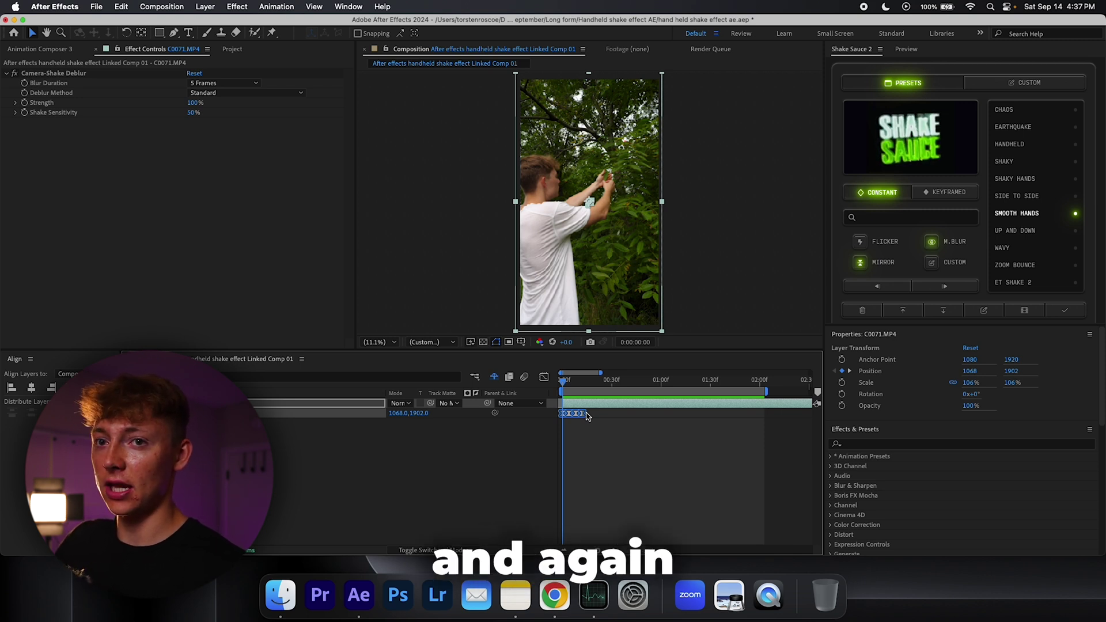
# Stretch the eased position keyframes farther apart in time, then deselect them.
pyautogui.moveTo(585, 414); pyautogui.dragTo(611, 412)
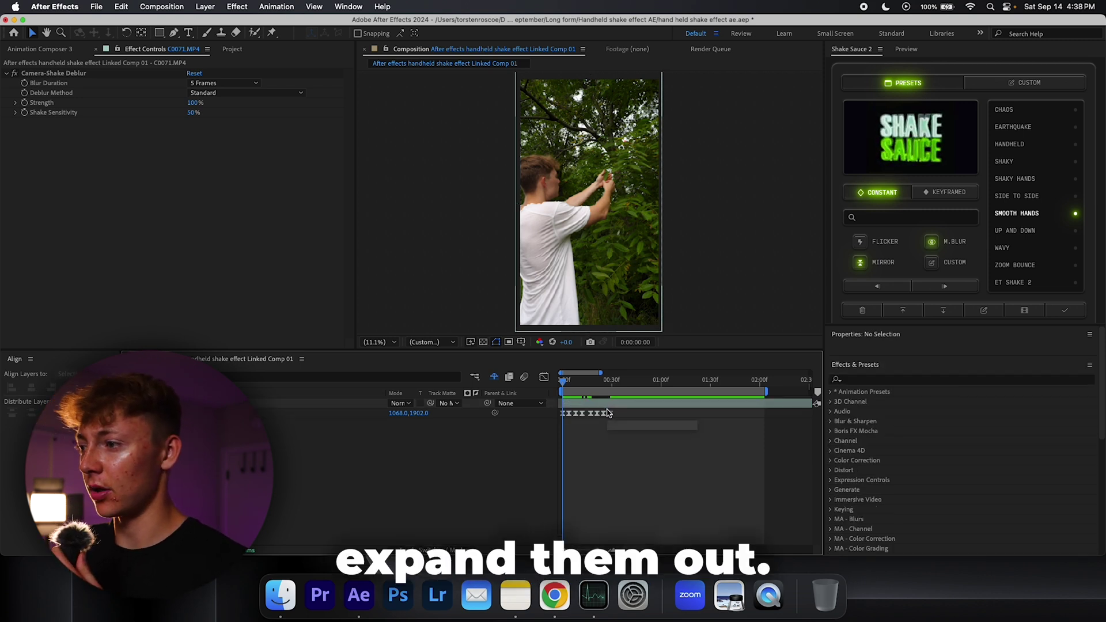
pyautogui.moveTo(616, 408); pyautogui.dragTo(685, 413)
pyautogui.click(595, 423)
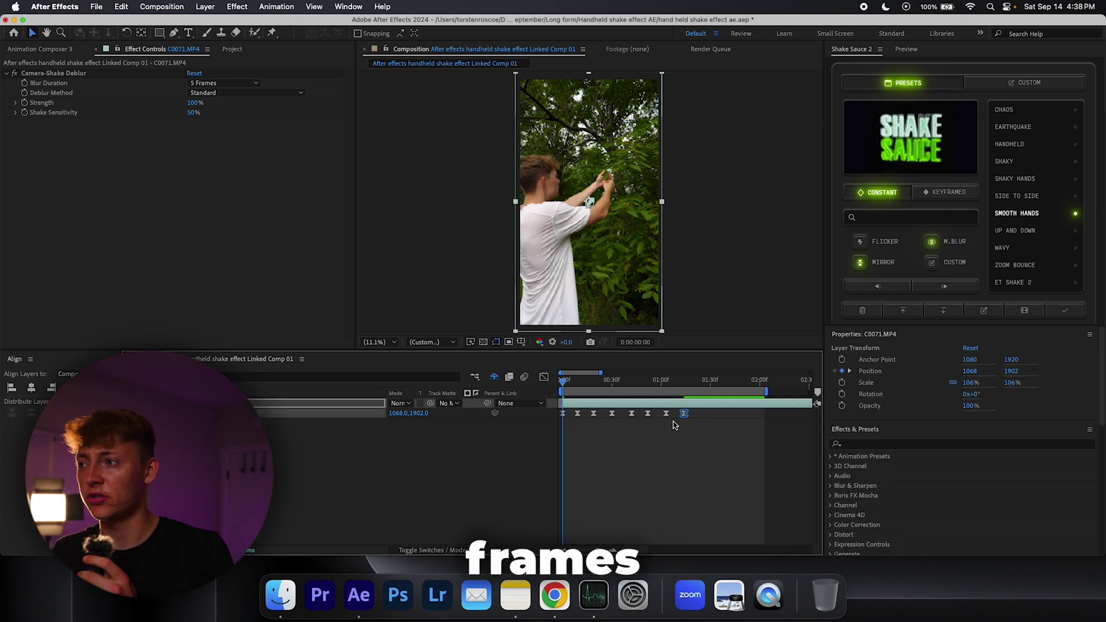